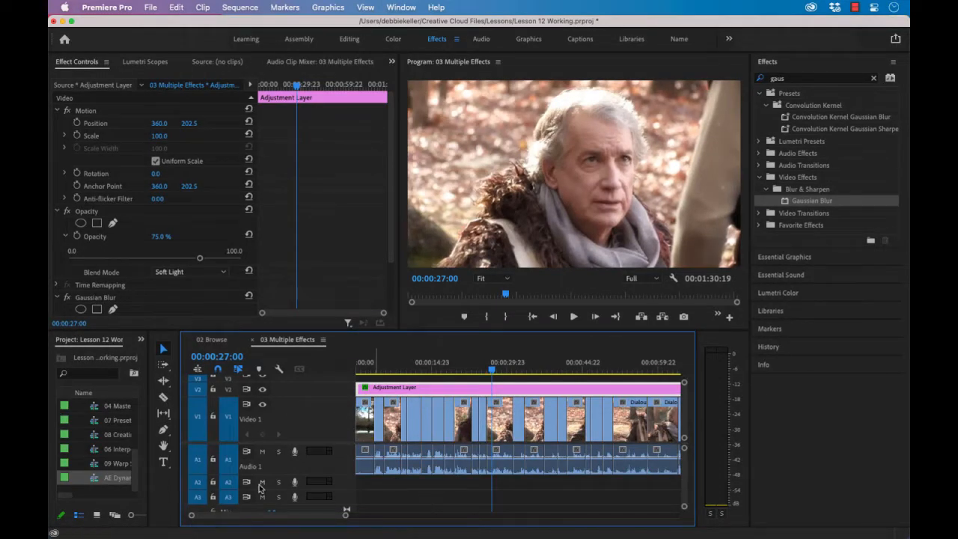
Step: Open the AE Dynamic Link sequence and replace its Nevada Desert title clip on Video 2 with an After Effects composition
double_click(95, 479)
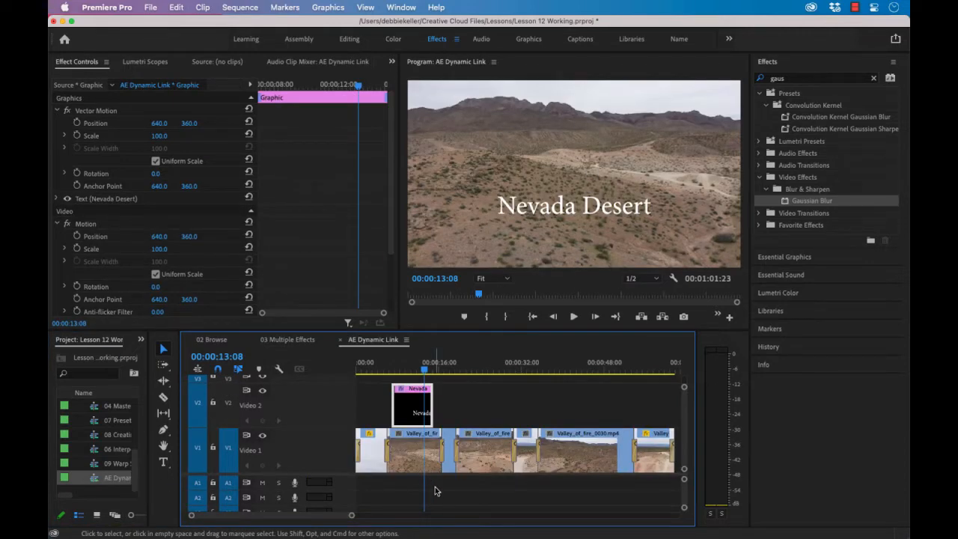
drag(425, 370, 402, 382)
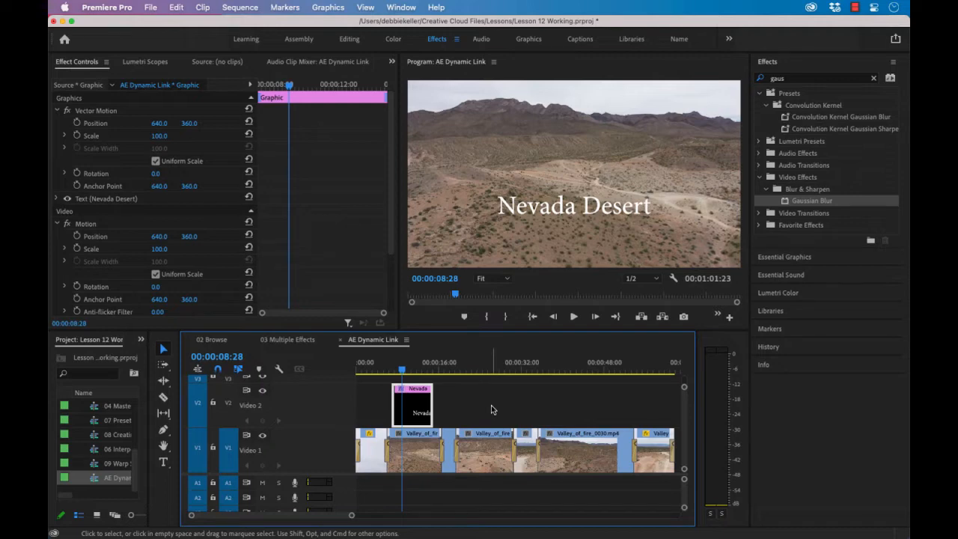
scroll(491, 404, right, 2)
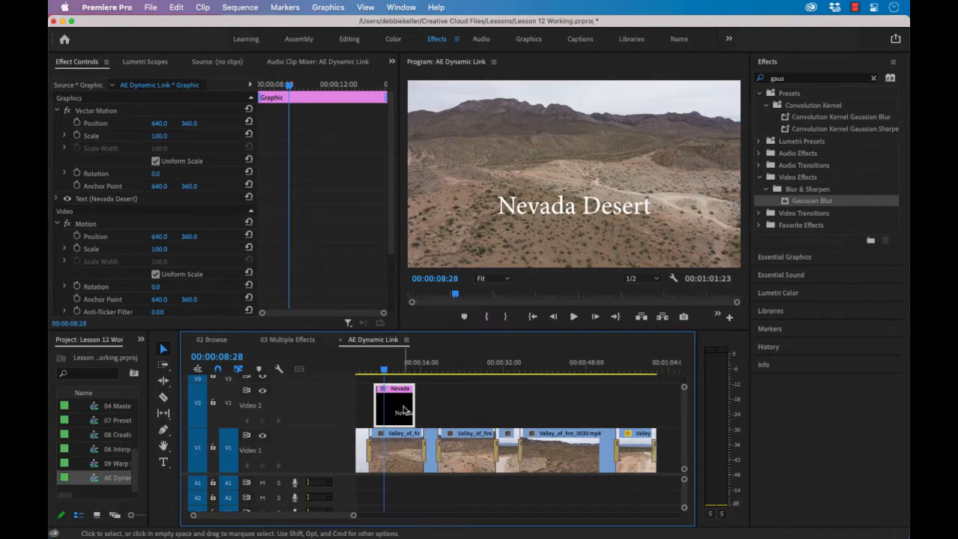
right_click(403, 408)
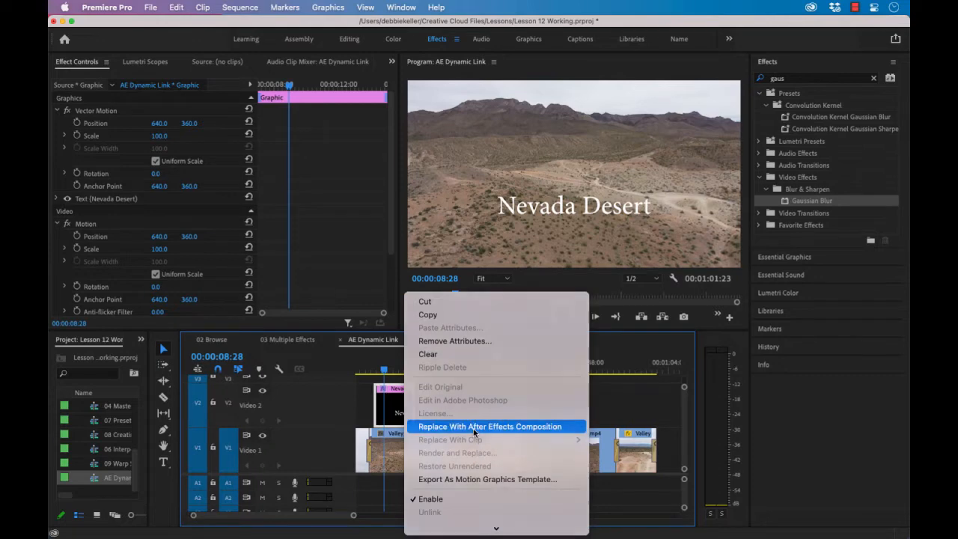
click(473, 426)
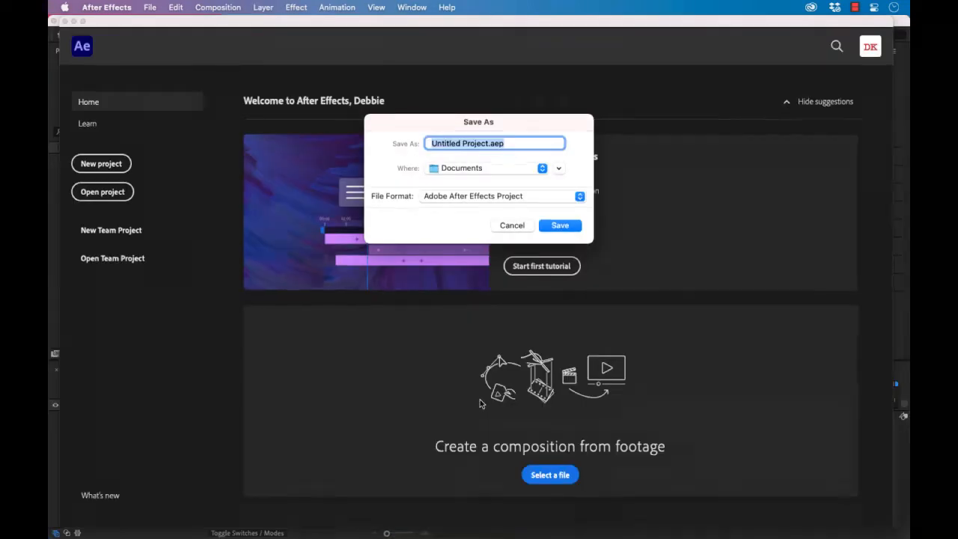
Step: Save the After Effects project as Lesson 12-01.aep in the Lessons folder of Creative Cloud Files, replacing the existing file
click(486, 143)
drag(487, 143, 423, 143)
key(BackSpace)
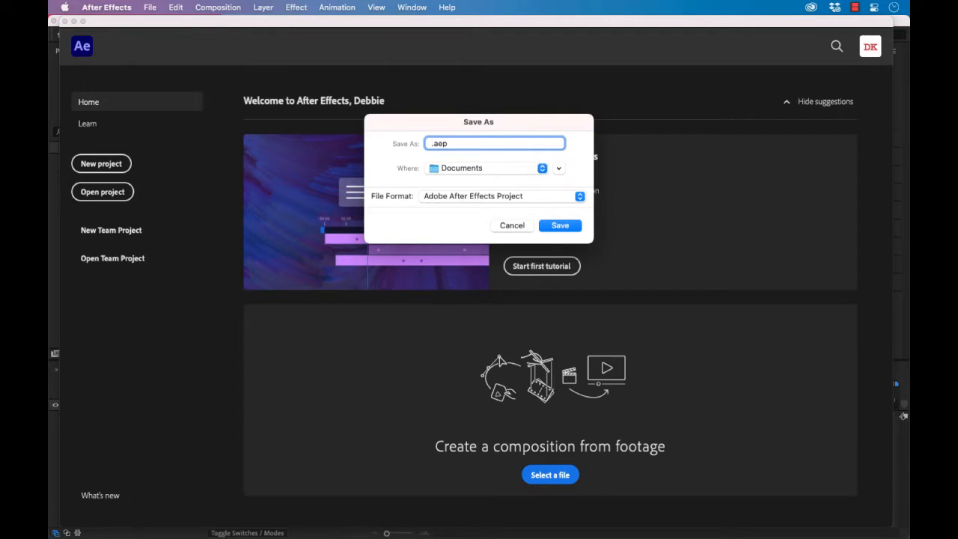
text(Lesson 12-01)
click(559, 169)
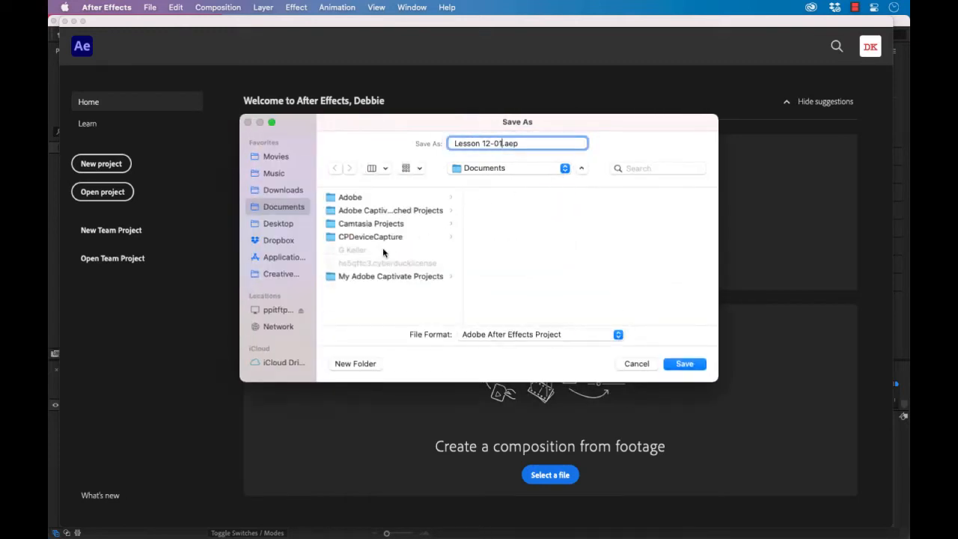
click(278, 243)
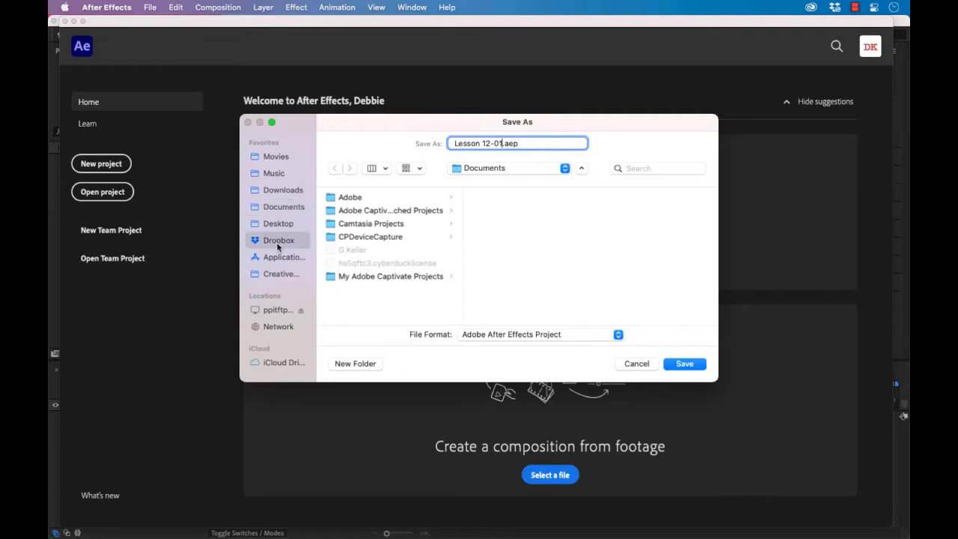
click(286, 274)
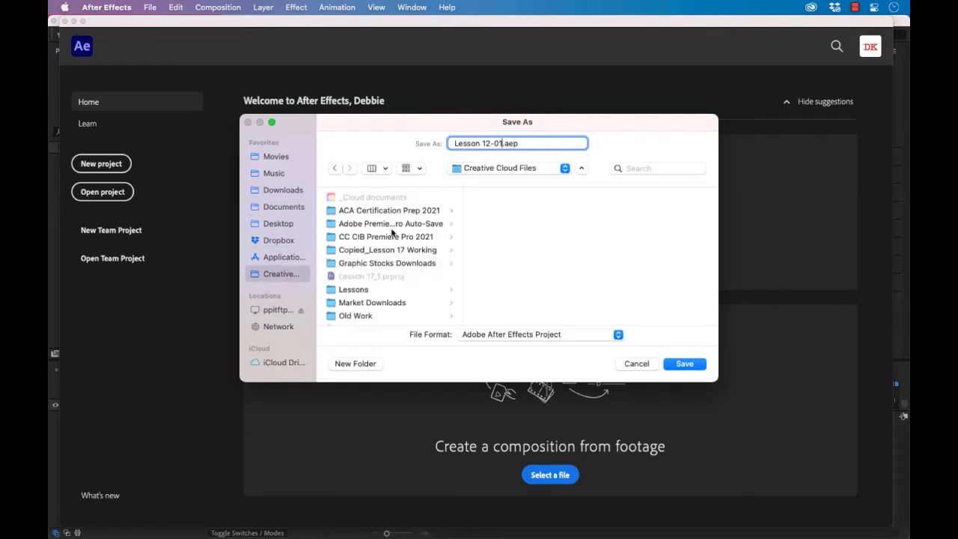
click(348, 290)
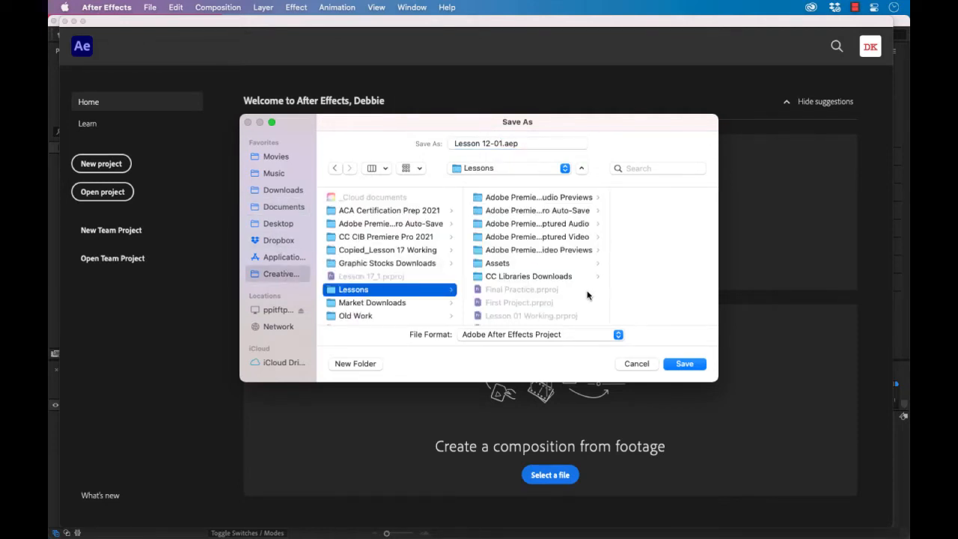
click(684, 364)
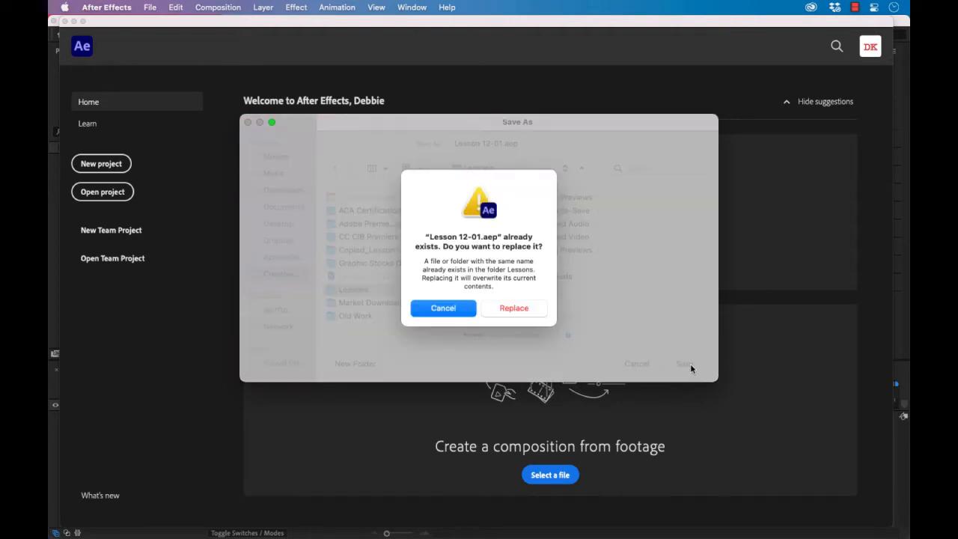
click(514, 309)
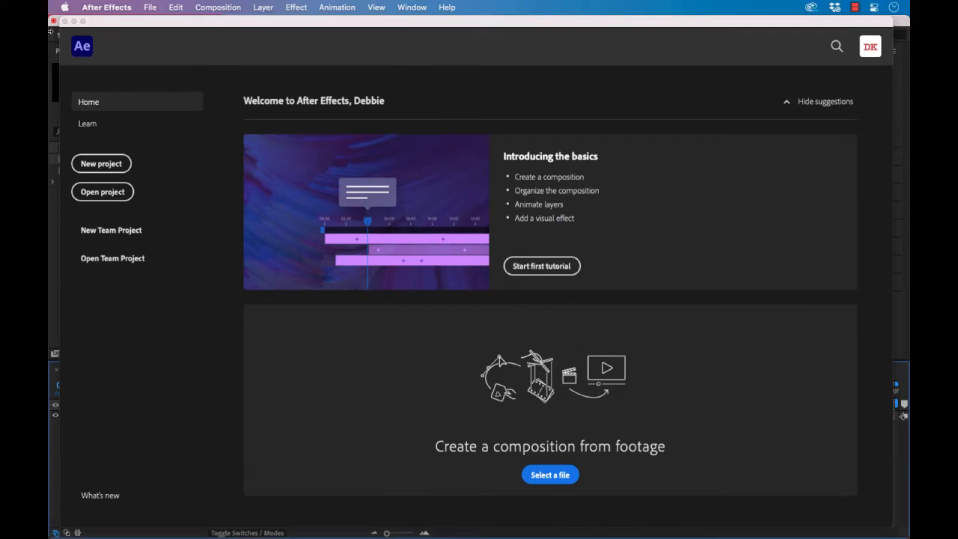
Step: Close the After Effects home screen and open the nested Nevada Desert composition from the linked comp
click(64, 22)
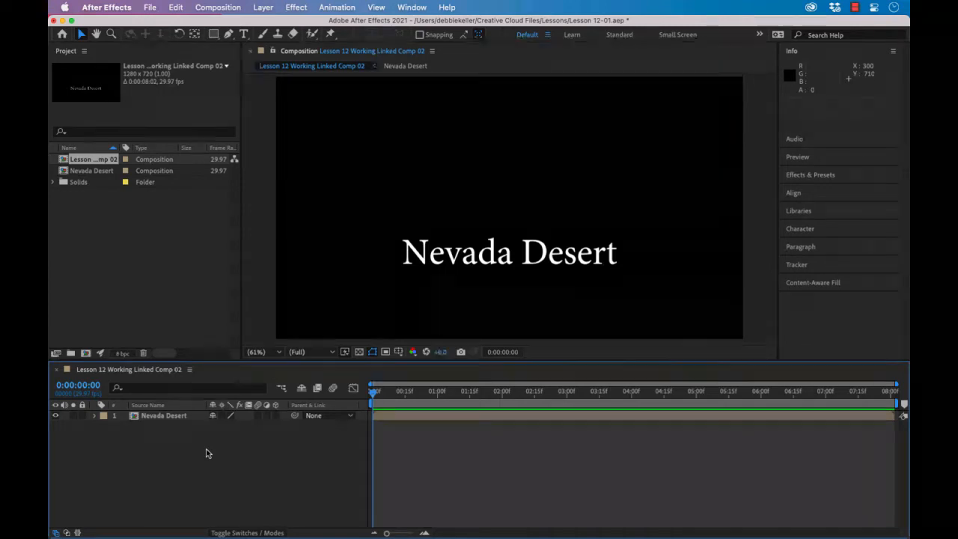
click(139, 420)
double_click(138, 420)
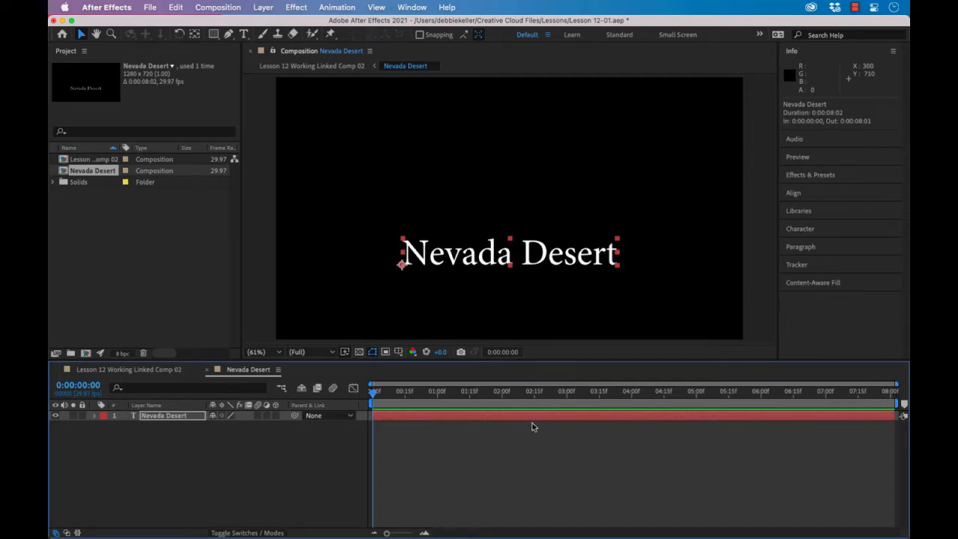
Step: Apply the Decoder Fade In text animation preset at the start of the Nevada Desert layer and preview it
click(815, 176)
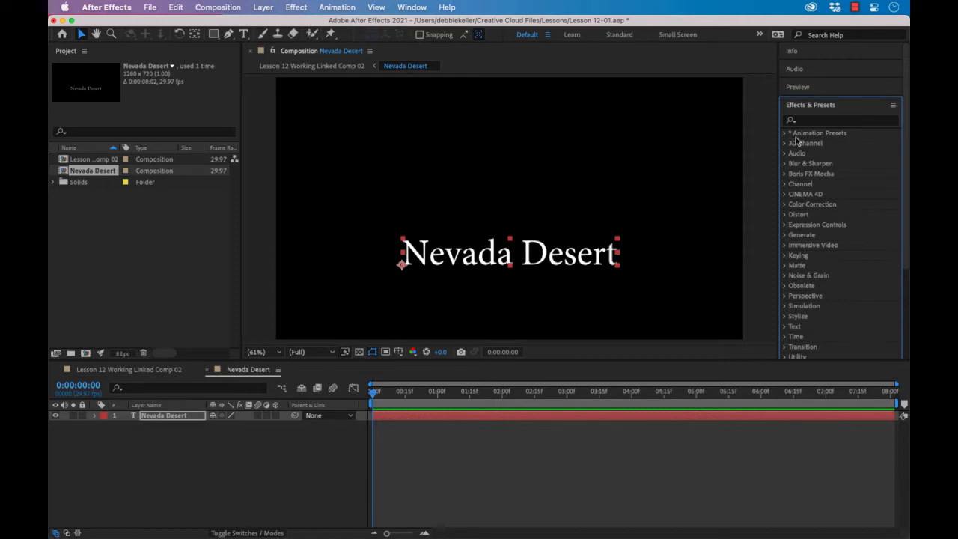
click(785, 133)
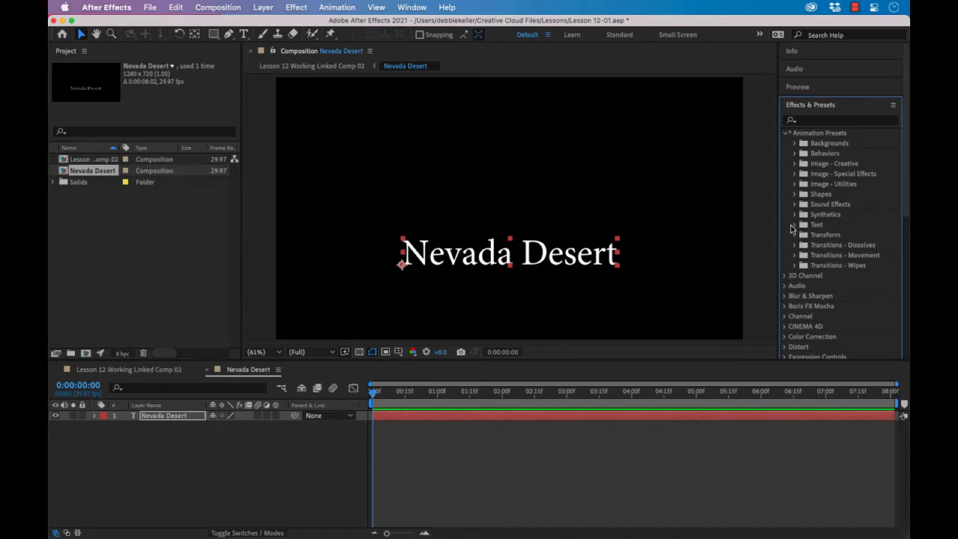
click(794, 224)
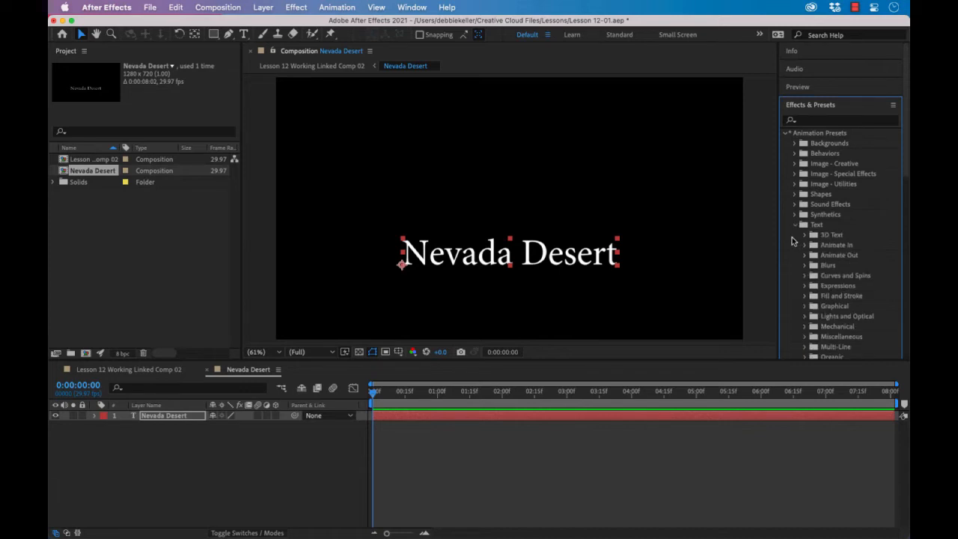
scroll(791, 240, down, 5)
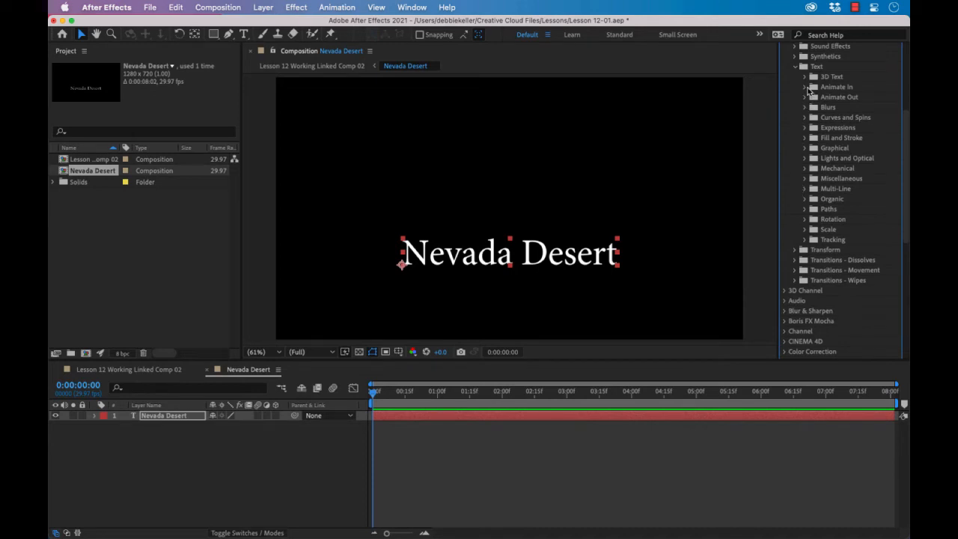
click(805, 87)
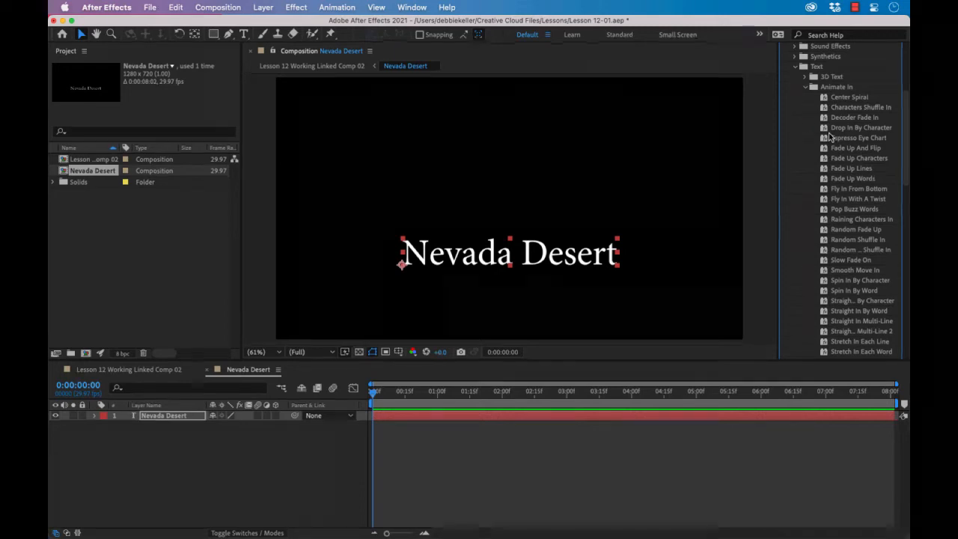
click(825, 118)
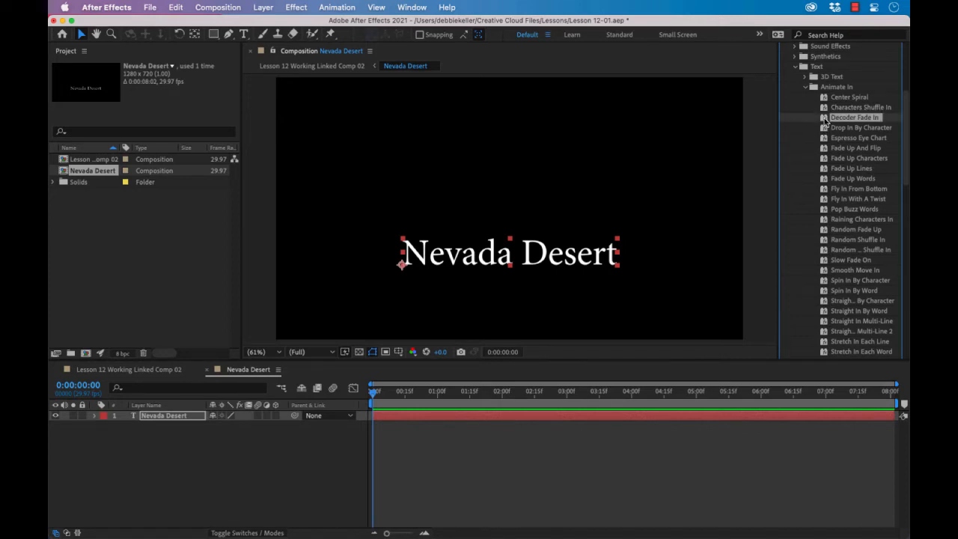
drag(825, 119, 391, 417)
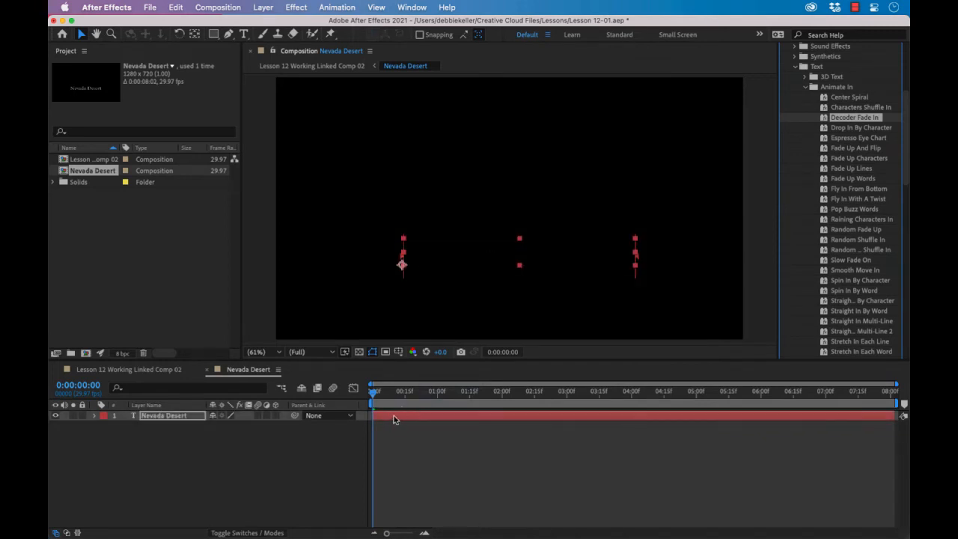
key(space)
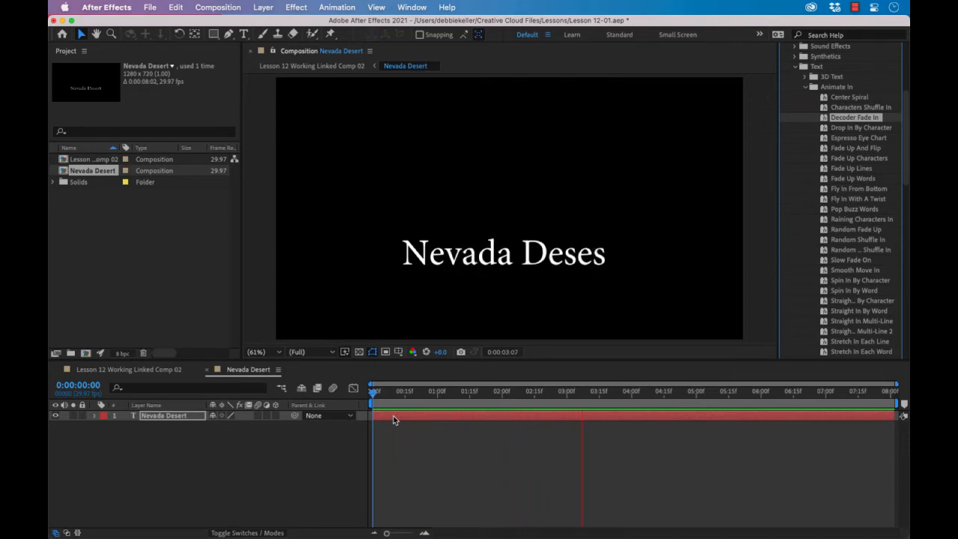
key(space)
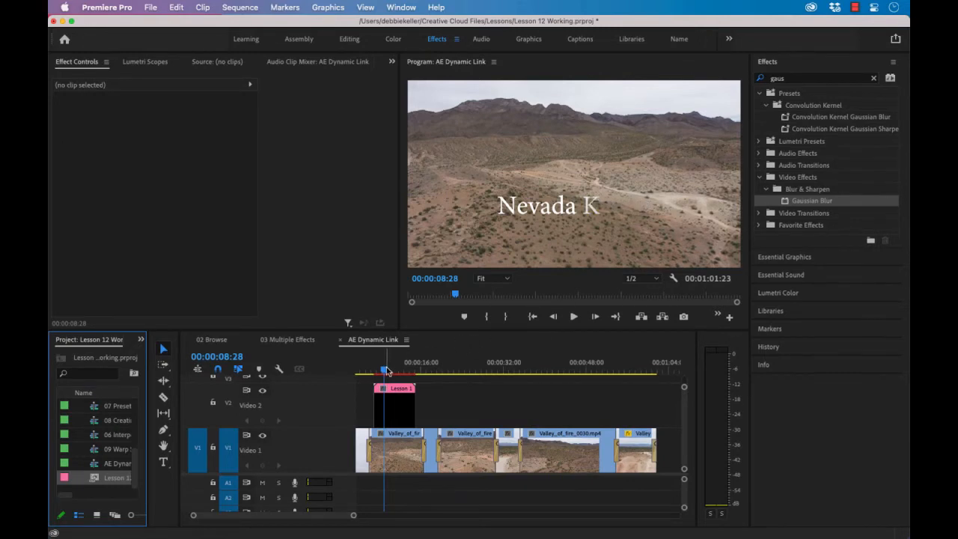
Step: Play the AE Dynamic Link sequence in Premiere Pro from the start of the linked title clip
drag(386, 371, 376, 372)
key(space)
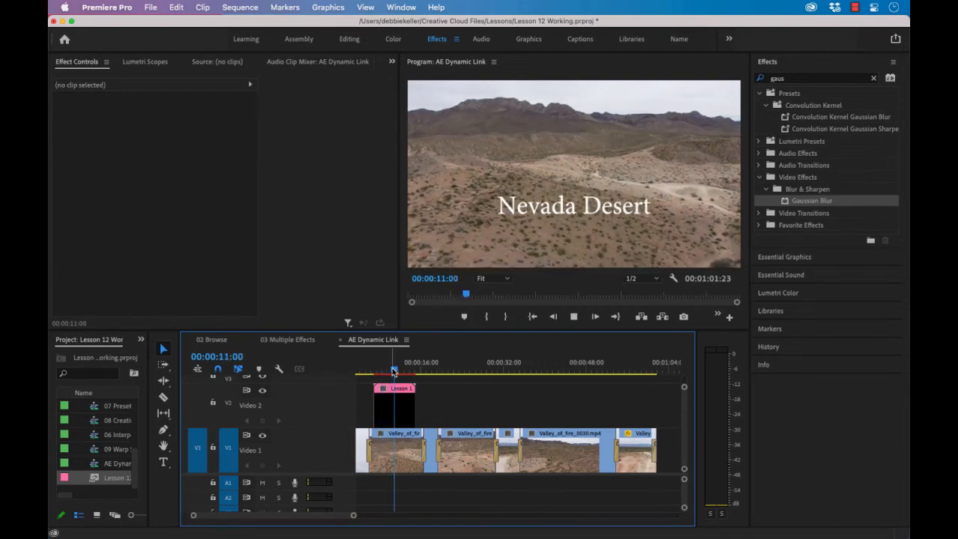
key(space)
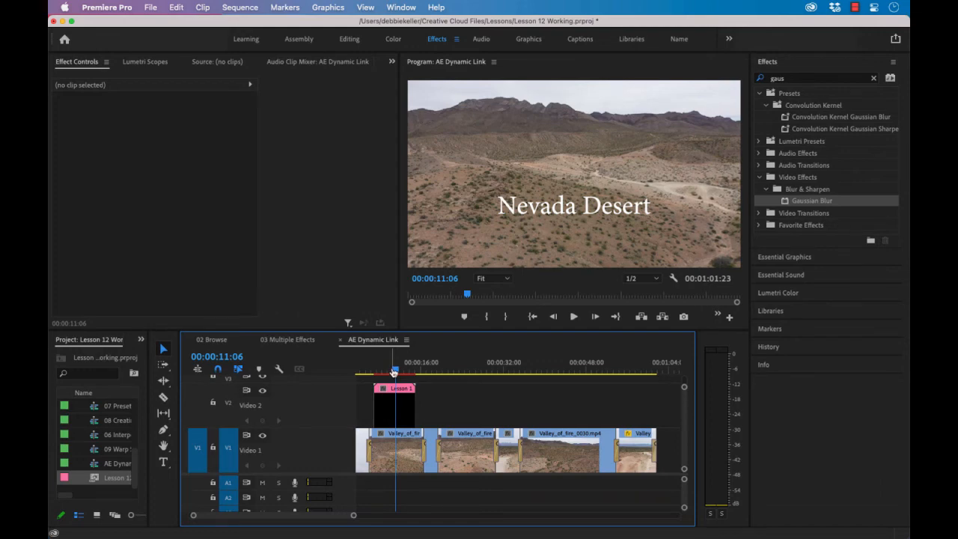
Step: Switch back to After Effects, save the Lesson 12-01 project and quit the application
key(super+Tab)
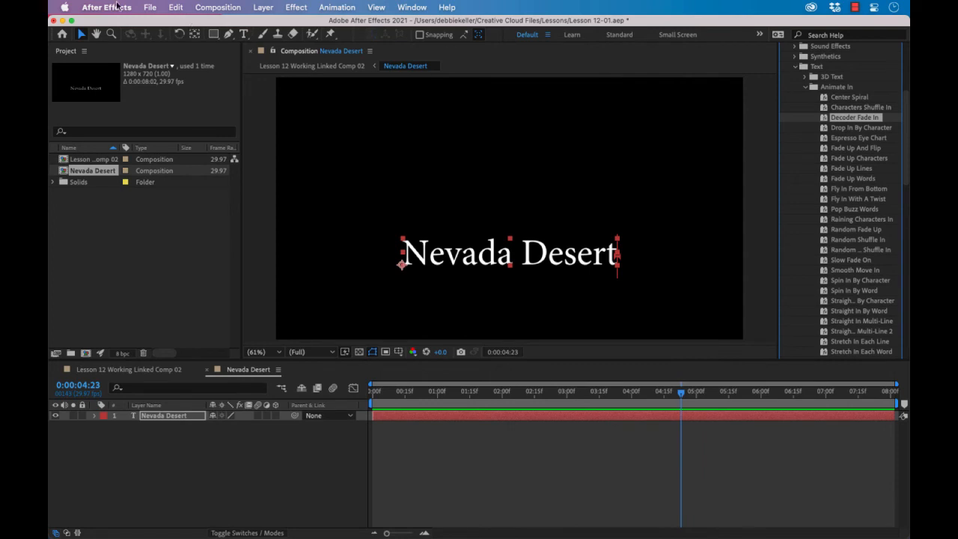
click(153, 8)
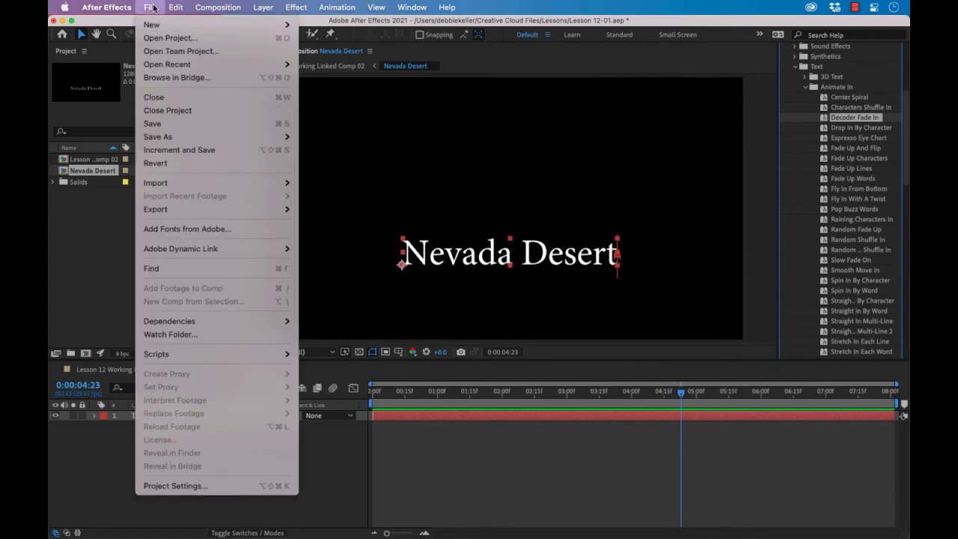
click(168, 123)
click(150, 7)
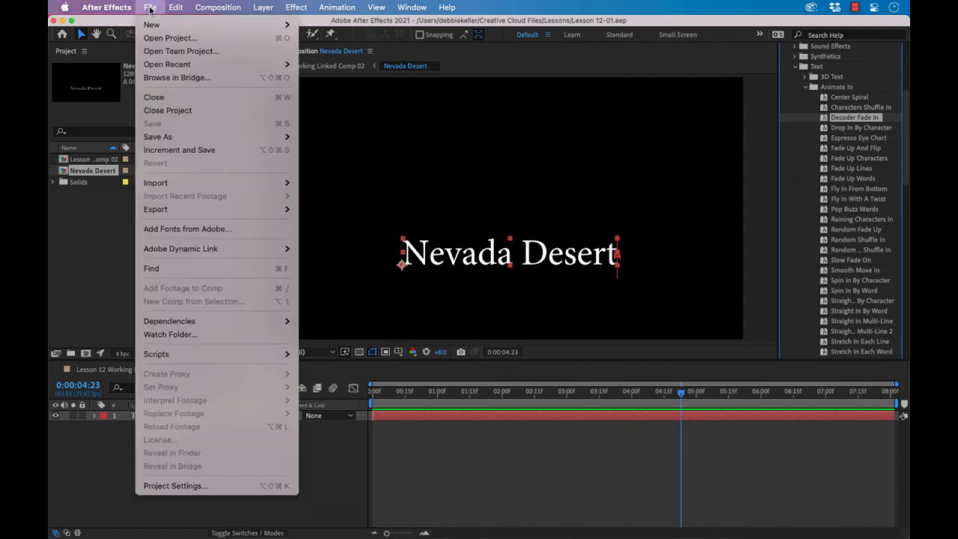
mouse_move(106, 8)
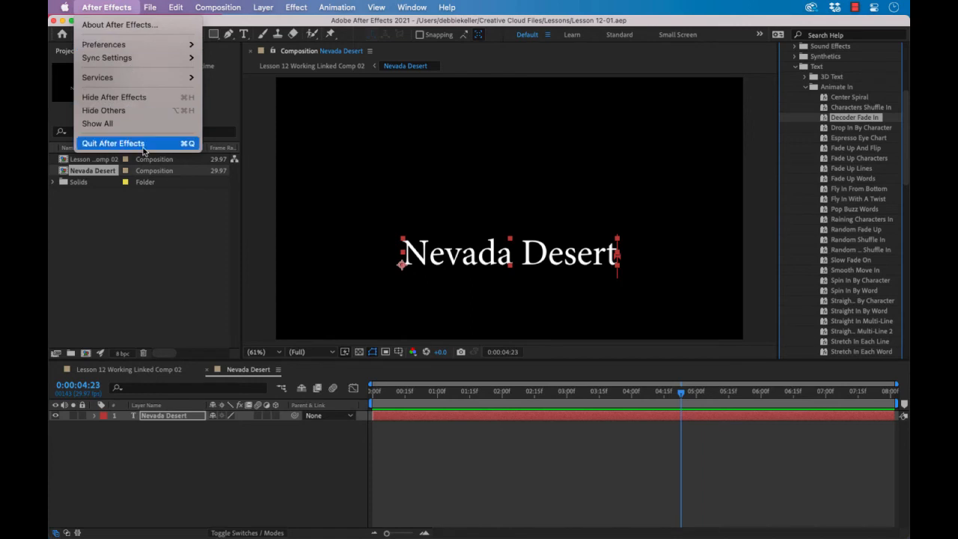
click(143, 145)
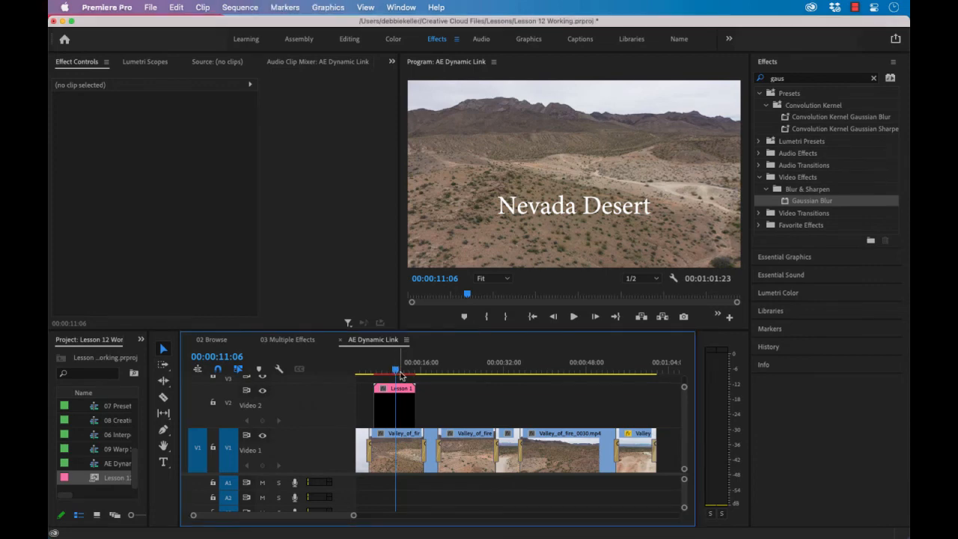
Step: Play the sequence from 00:00:04:29, ahead of the linked title, until just past the end of the title clip
drag(396, 370, 365, 371)
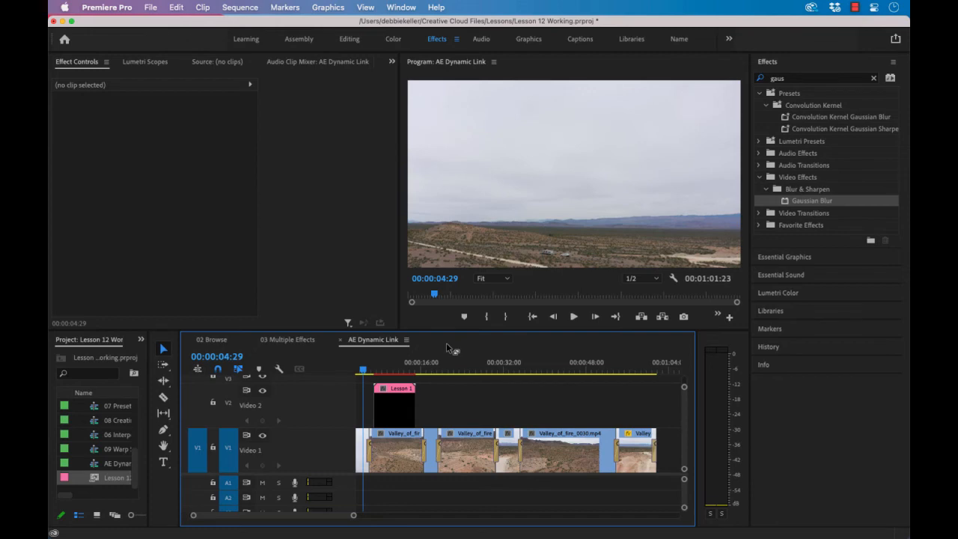
key(space)
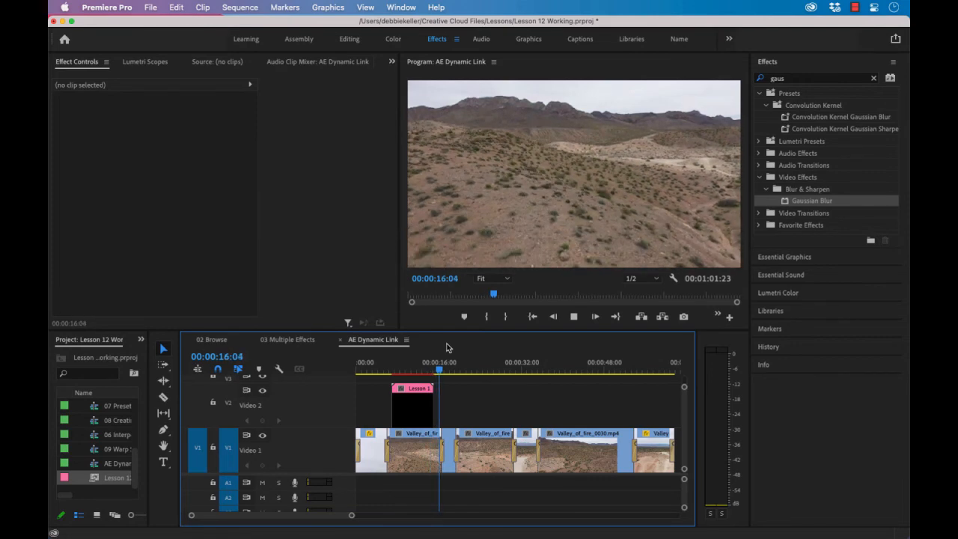
key(space)
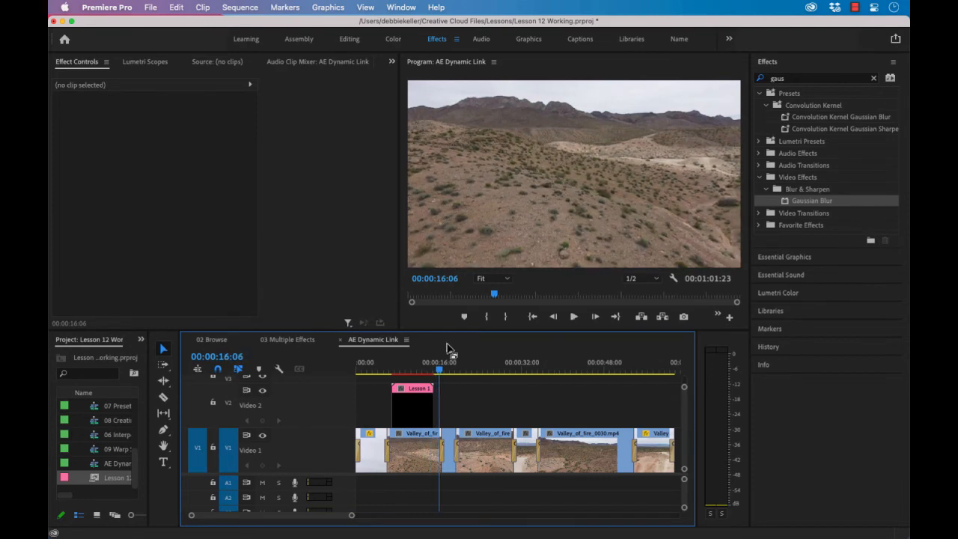